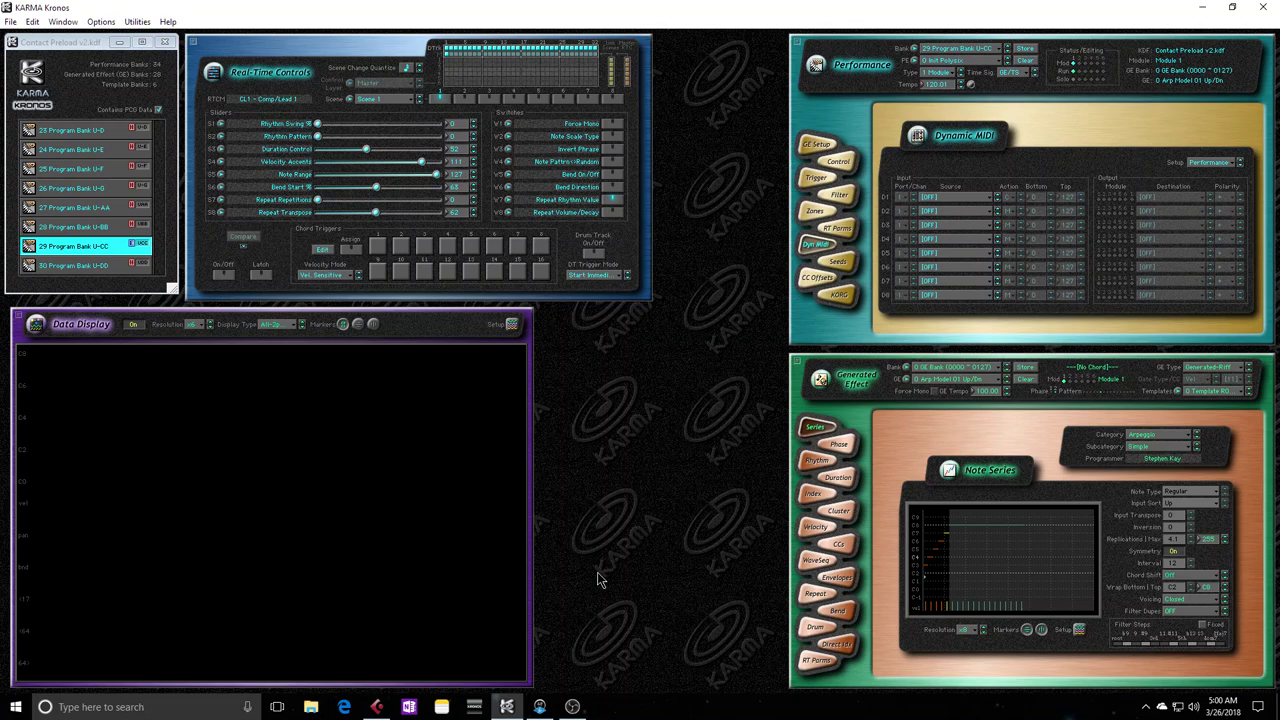
Open the MIDI Ins & Outs Editor from the Window menu, then switch to the Cubase project Envelopes Intro.
{"action": "mouse_move", "coordinate": [373, 709]}
{"action": "left_click", "coordinate": [70, 22]}
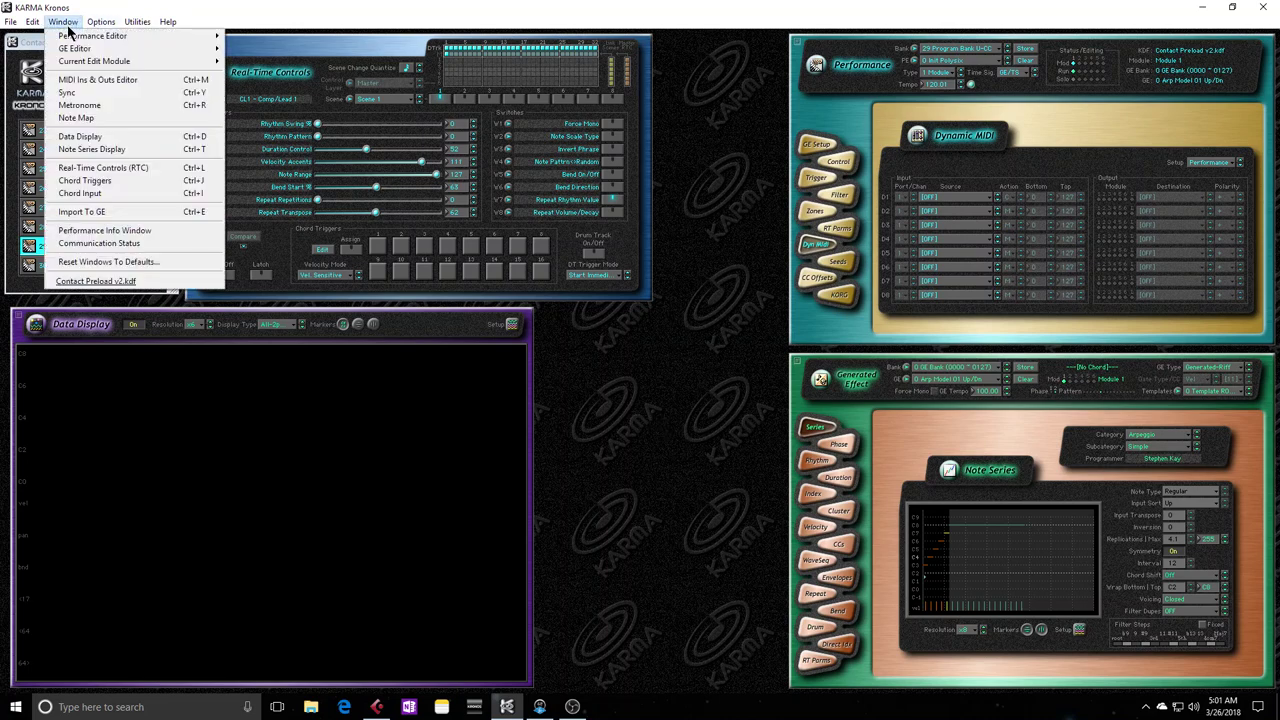
{"action": "left_click", "coordinate": [113, 79]}
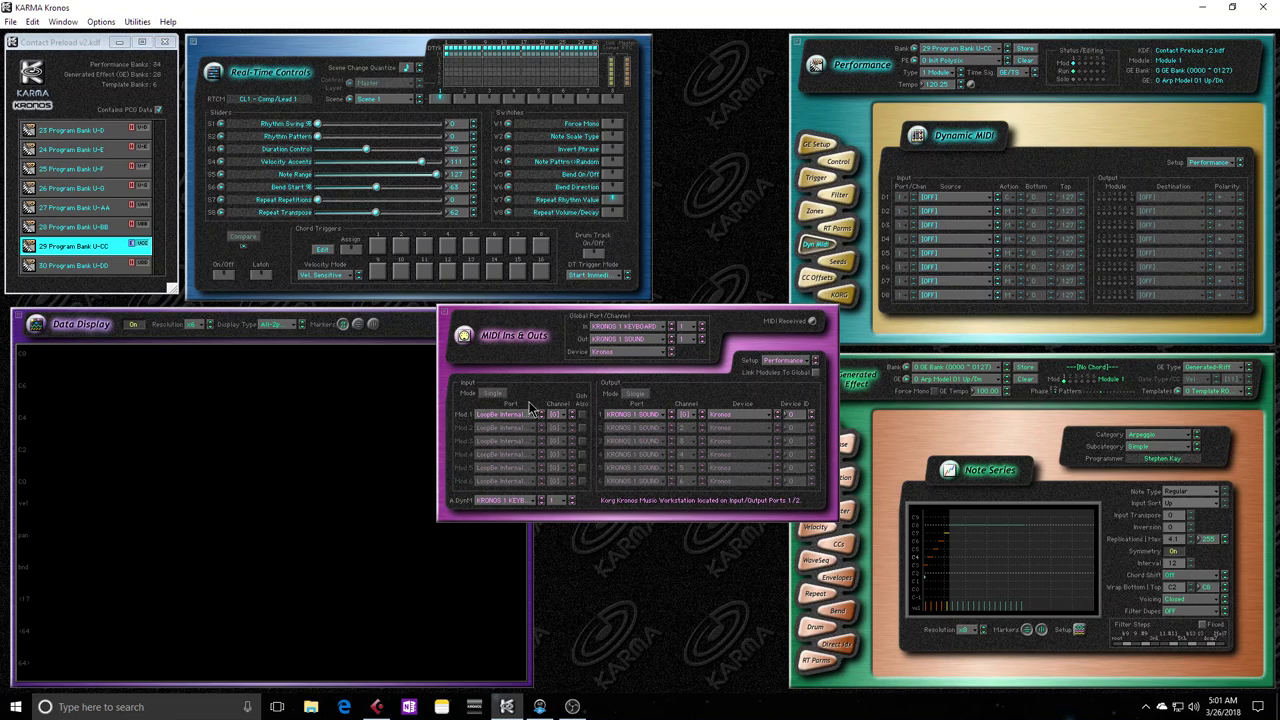
{"action": "left_click", "coordinate": [377, 707]}
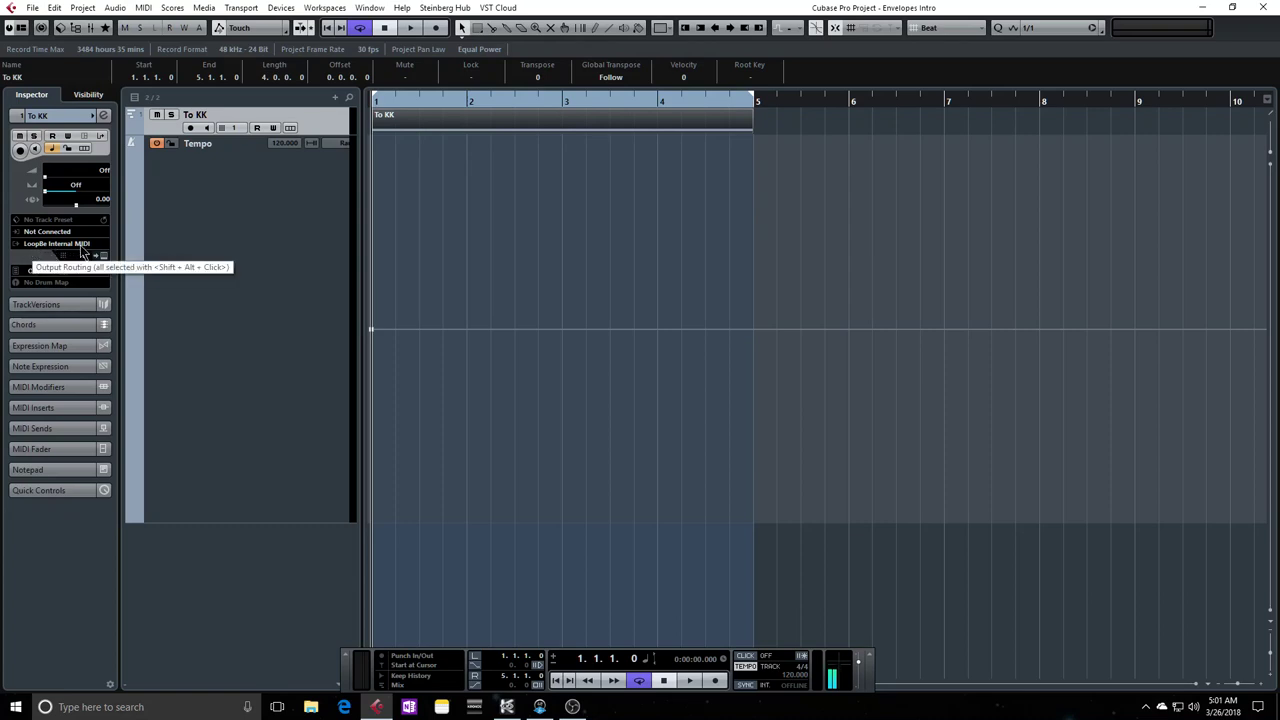
Return from Cubase to the KARMA Kronos window via the taskbar.
{"action": "left_click", "coordinate": [507, 706]}
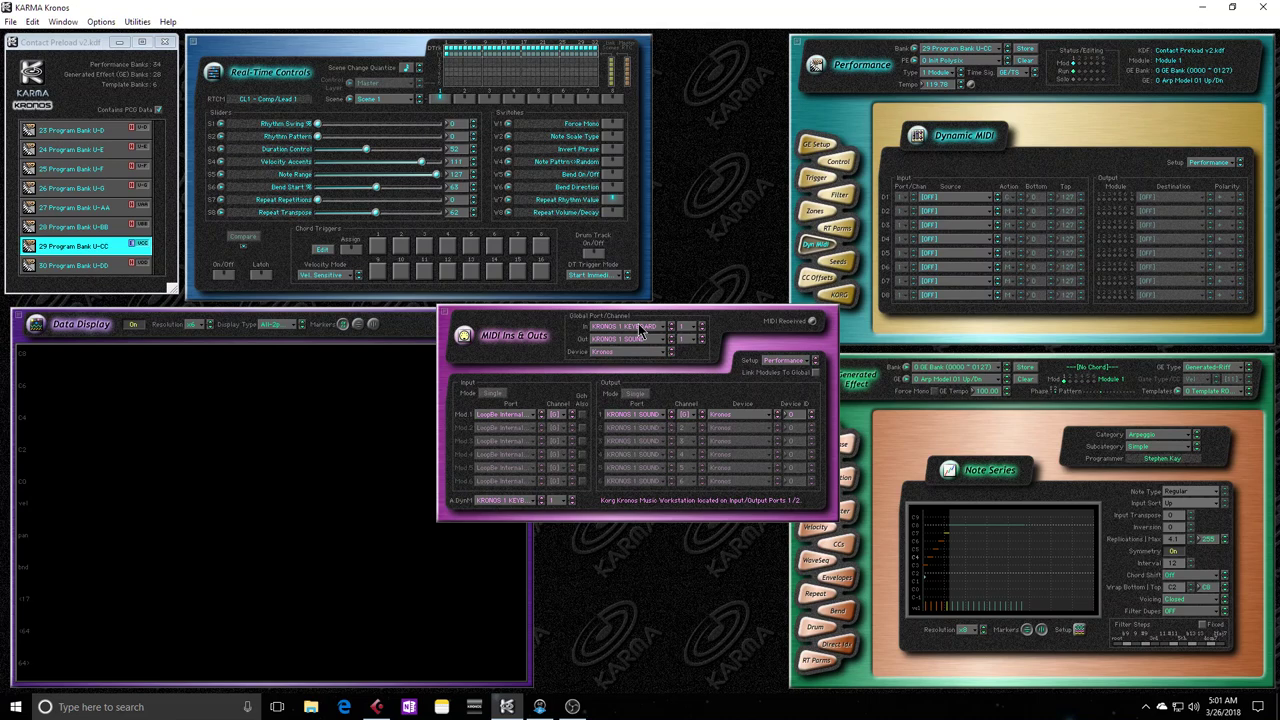
Set Global In to LoopBe Internal MIDI and run the MIDI Setup Assistant to detect the Kronos.
{"action": "left_click", "coordinate": [638, 326]}
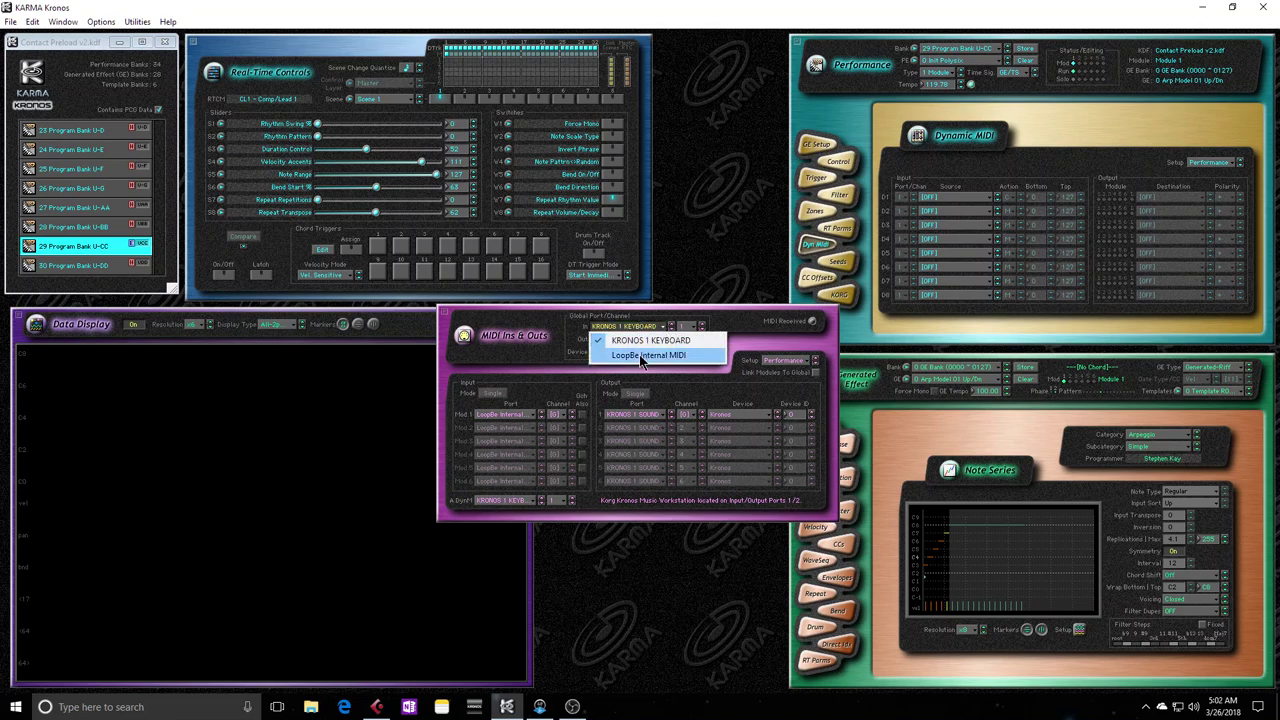
{"action": "left_click", "coordinate": [547, 355]}
{"action": "left_click", "coordinate": [618, 327]}
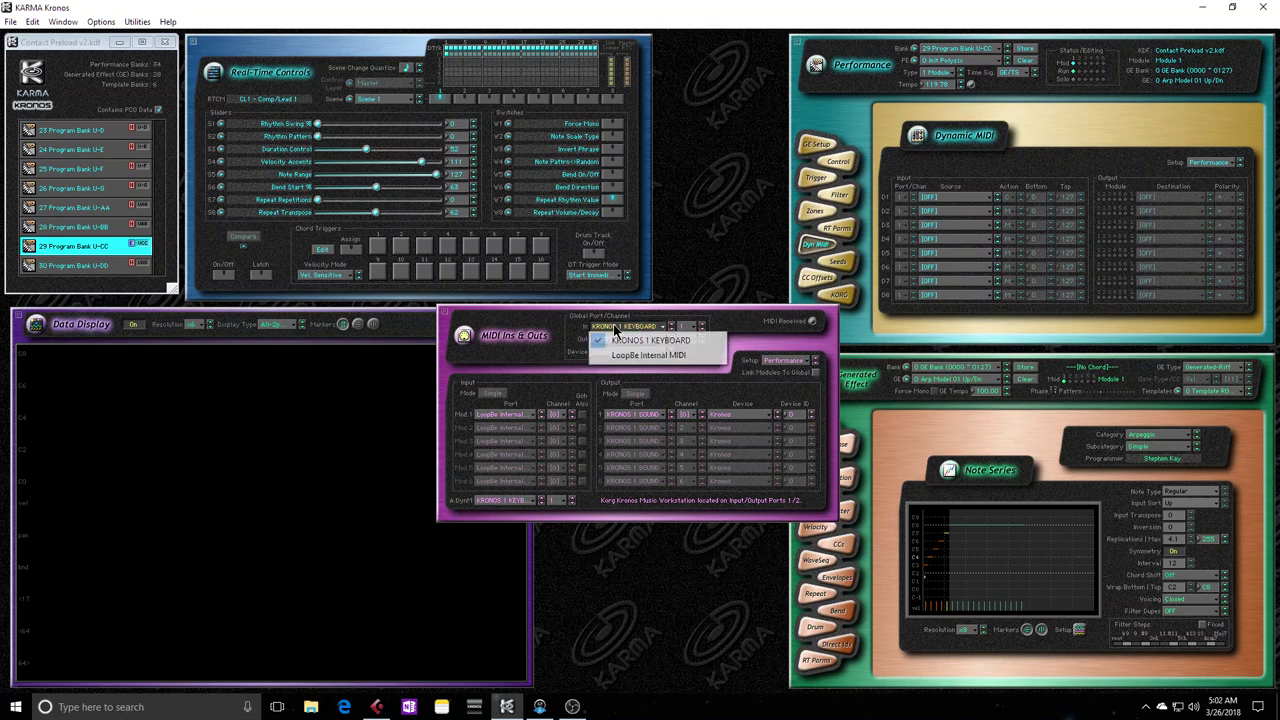
{"action": "left_click", "coordinate": [626, 357]}
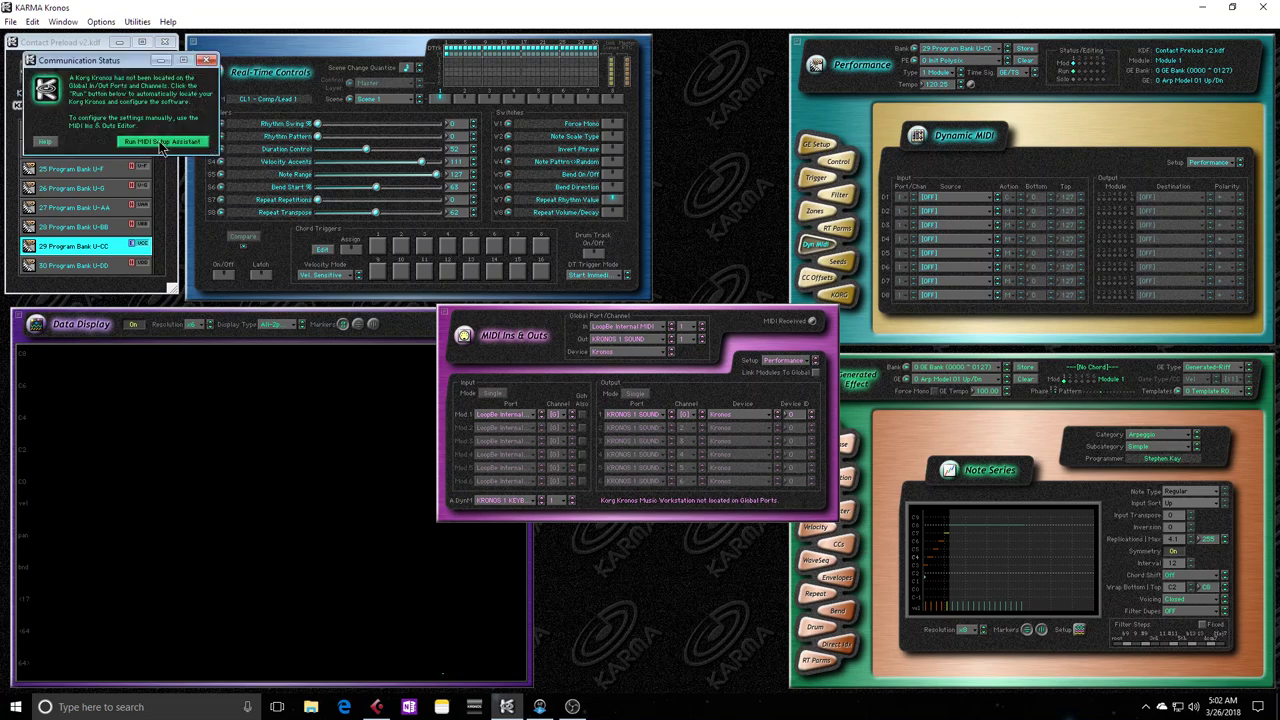
{"action": "left_click", "coordinate": [160, 143]}
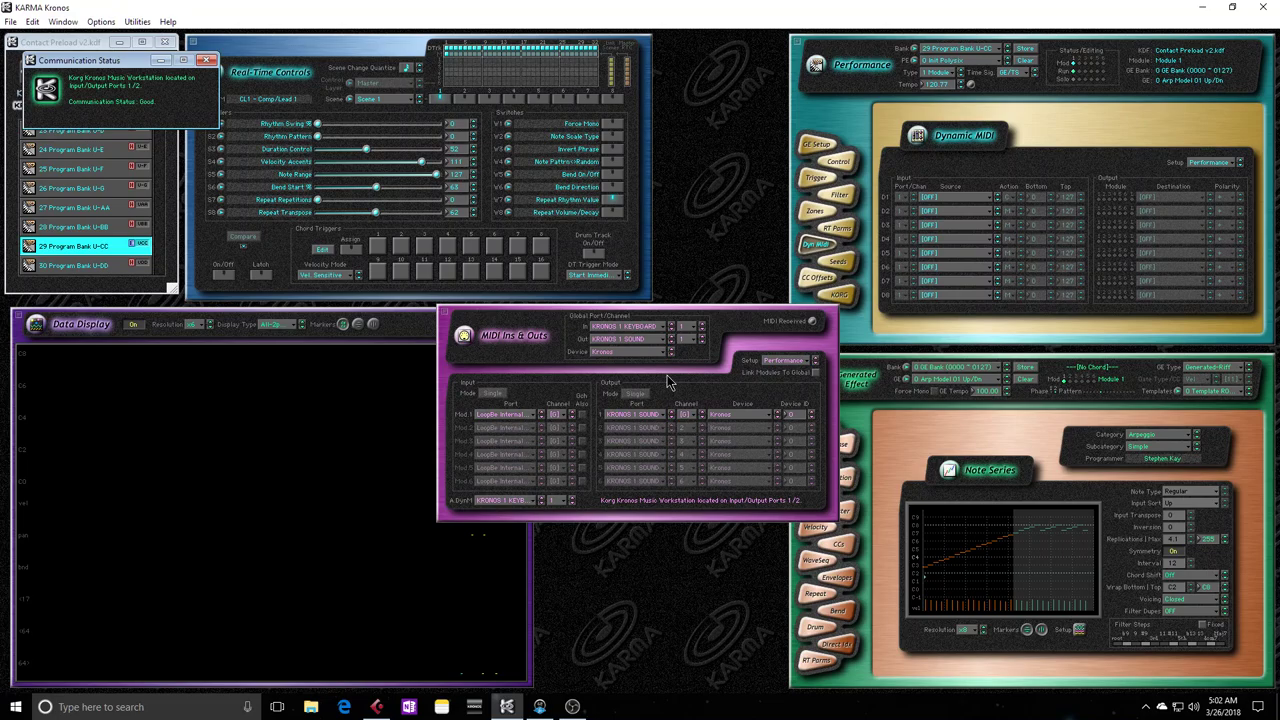
Test the To KK track with KRONOS 1 KEYBOARD input and monitoring, then set input to Not Connected.
{"action": "left_click", "coordinate": [378, 708]}
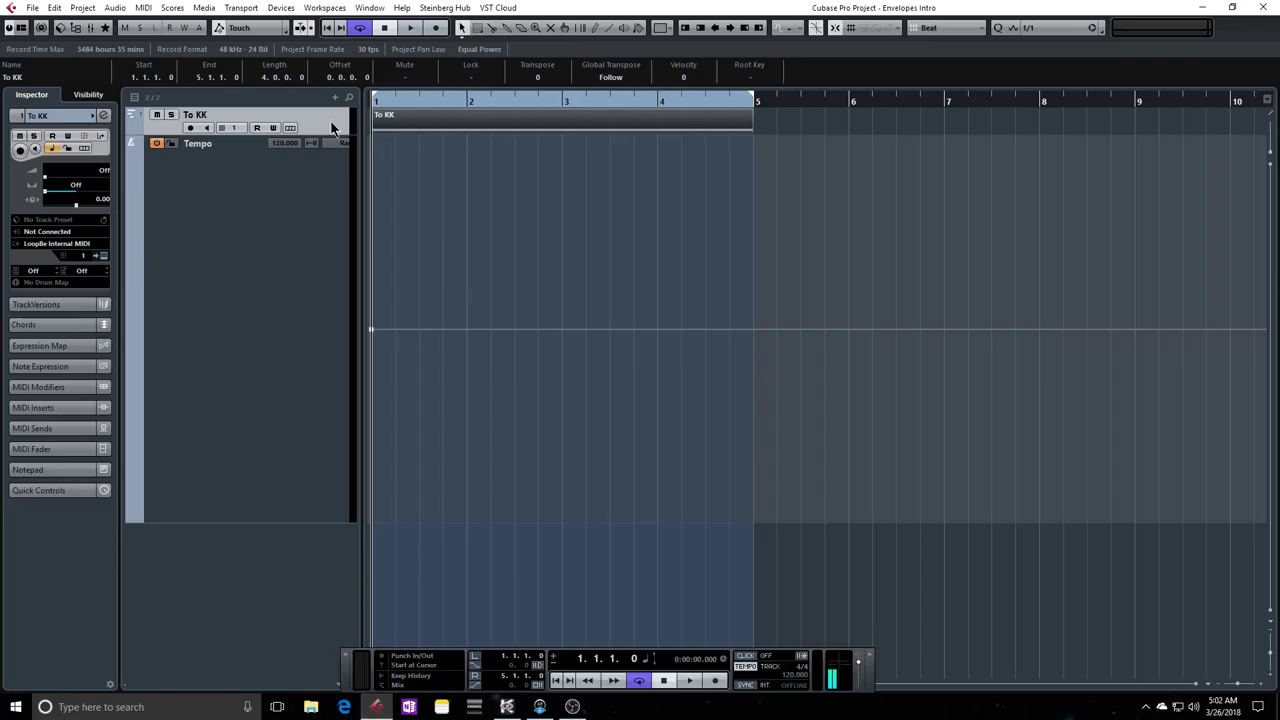
{"action": "left_click", "coordinate": [70, 233]}
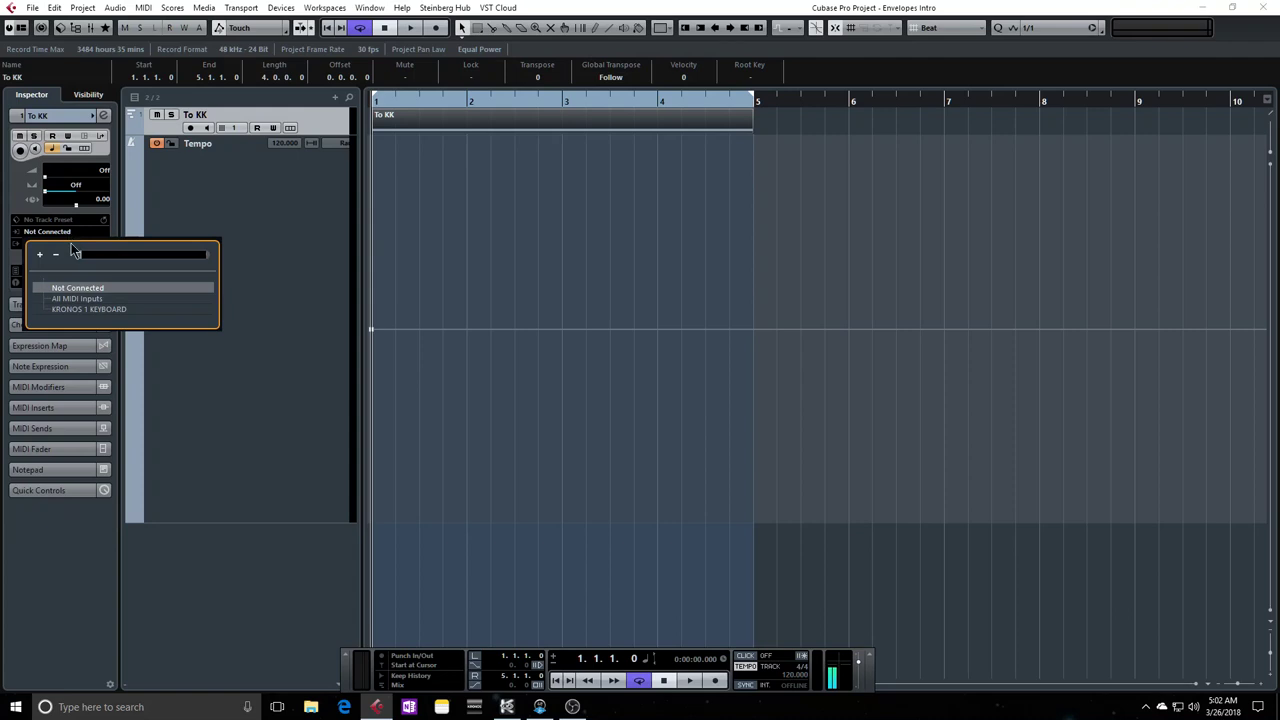
{"action": "left_click", "coordinate": [94, 310]}
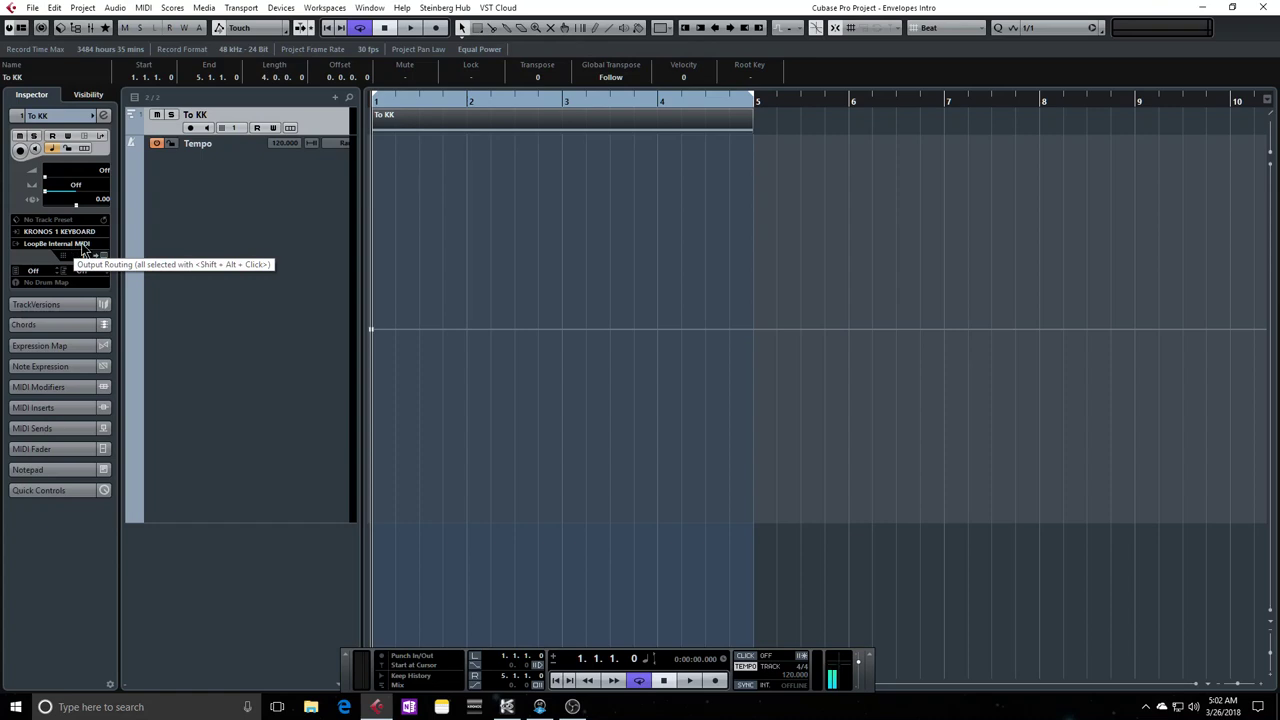
{"action": "left_click", "coordinate": [207, 129]}
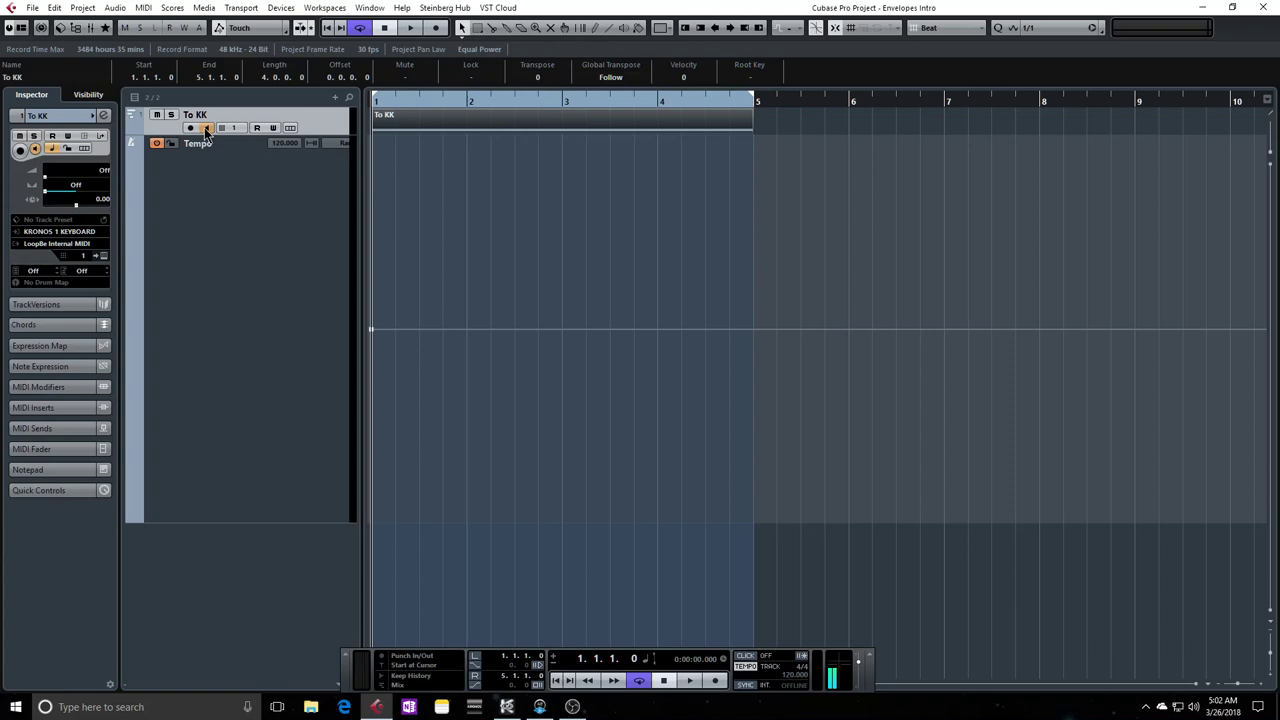
{"action": "left_click", "coordinate": [206, 129]}
{"action": "left_click", "coordinate": [76, 232]}
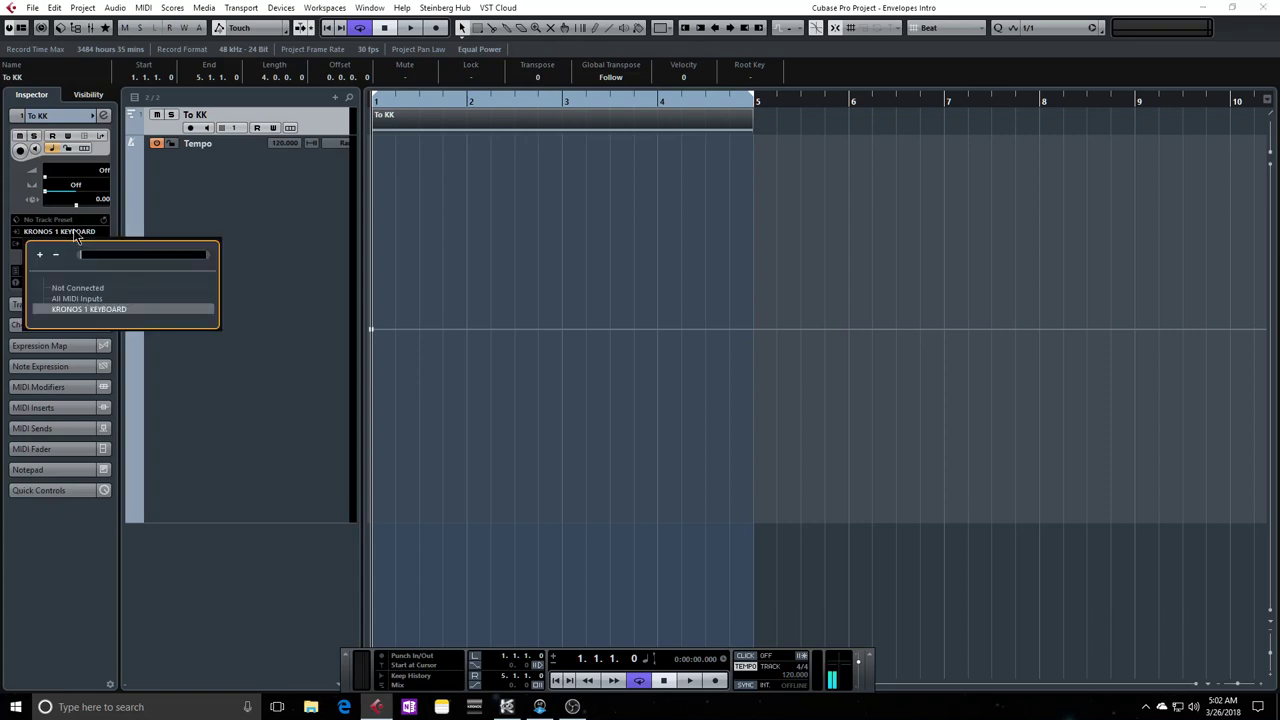
{"action": "left_click", "coordinate": [76, 287]}
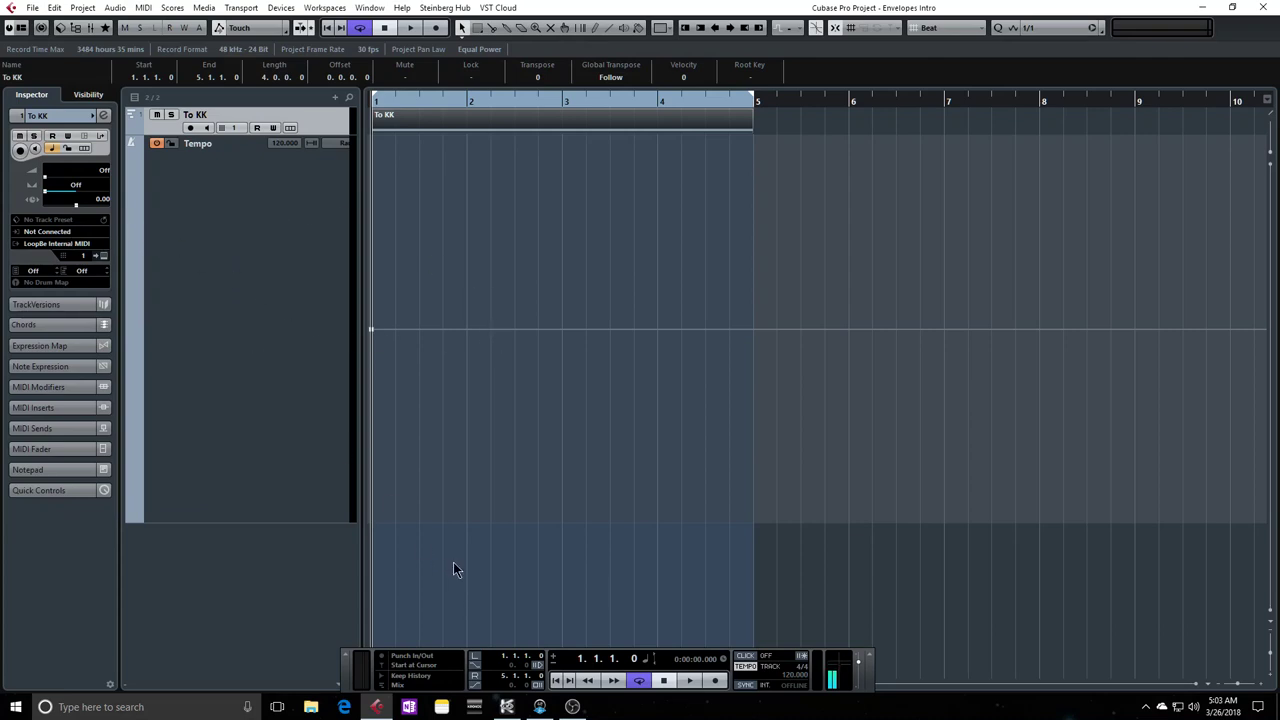
{"action": "left_click", "coordinate": [507, 706]}
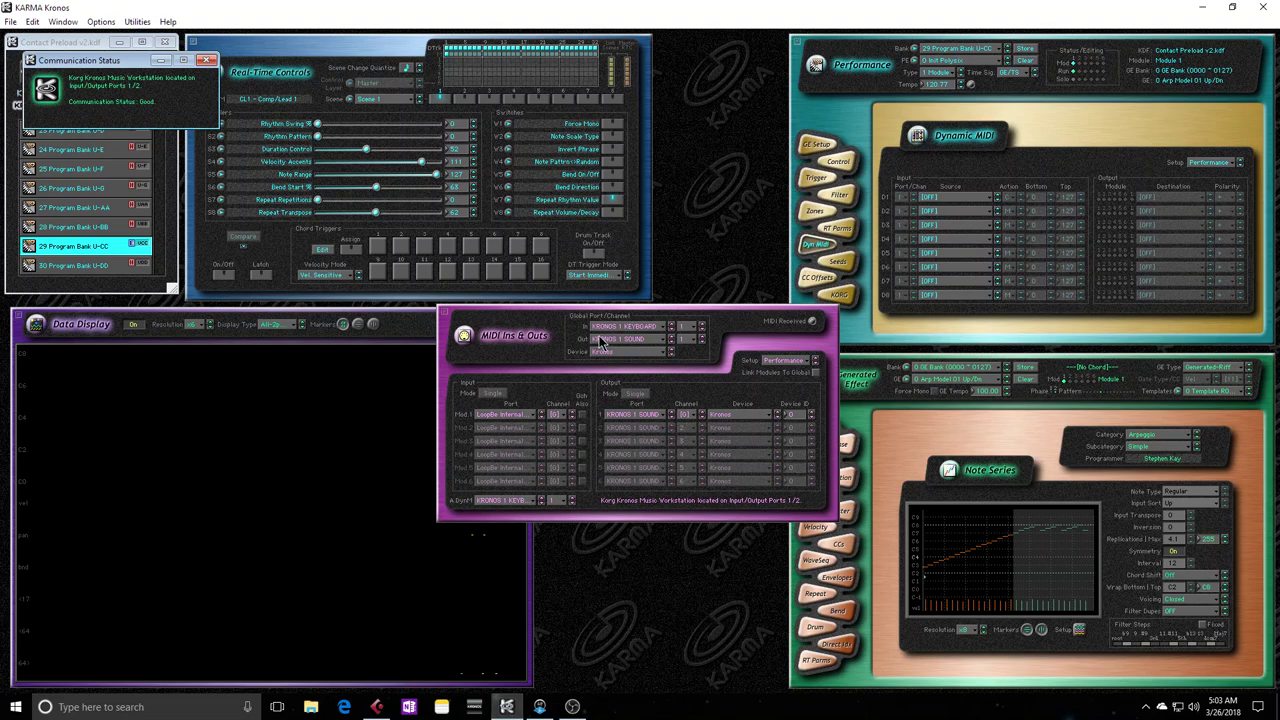
{"action": "left_click", "coordinate": [377, 707]}
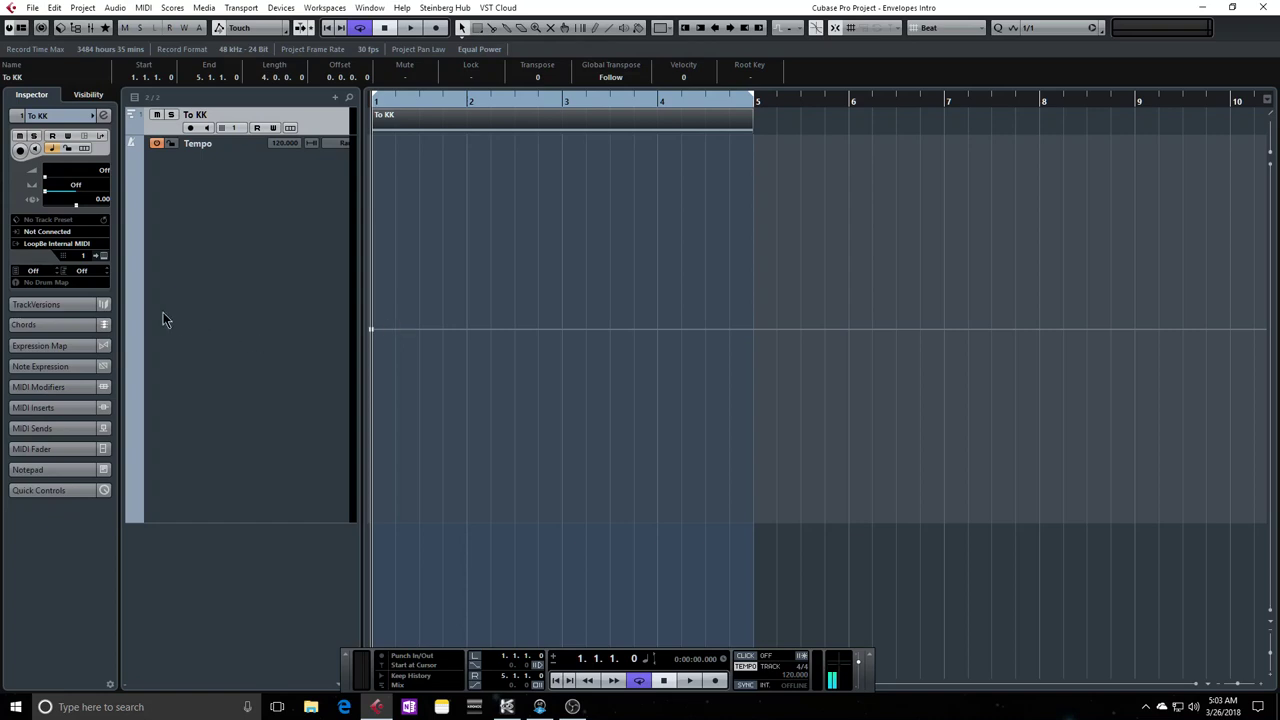
{"action": "left_click", "coordinate": [507, 707]}
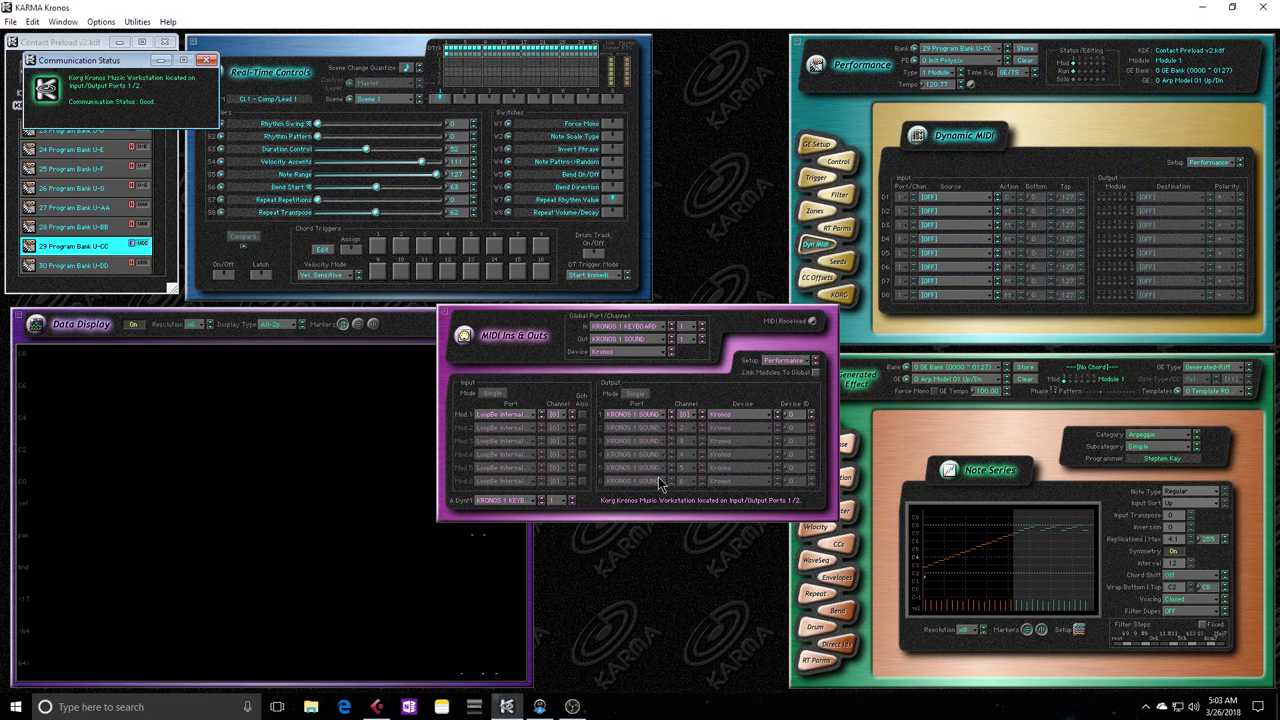
Close the Communication Status message to reveal the Contact Preload KDF window.
{"action": "left_click", "coordinate": [206, 63]}
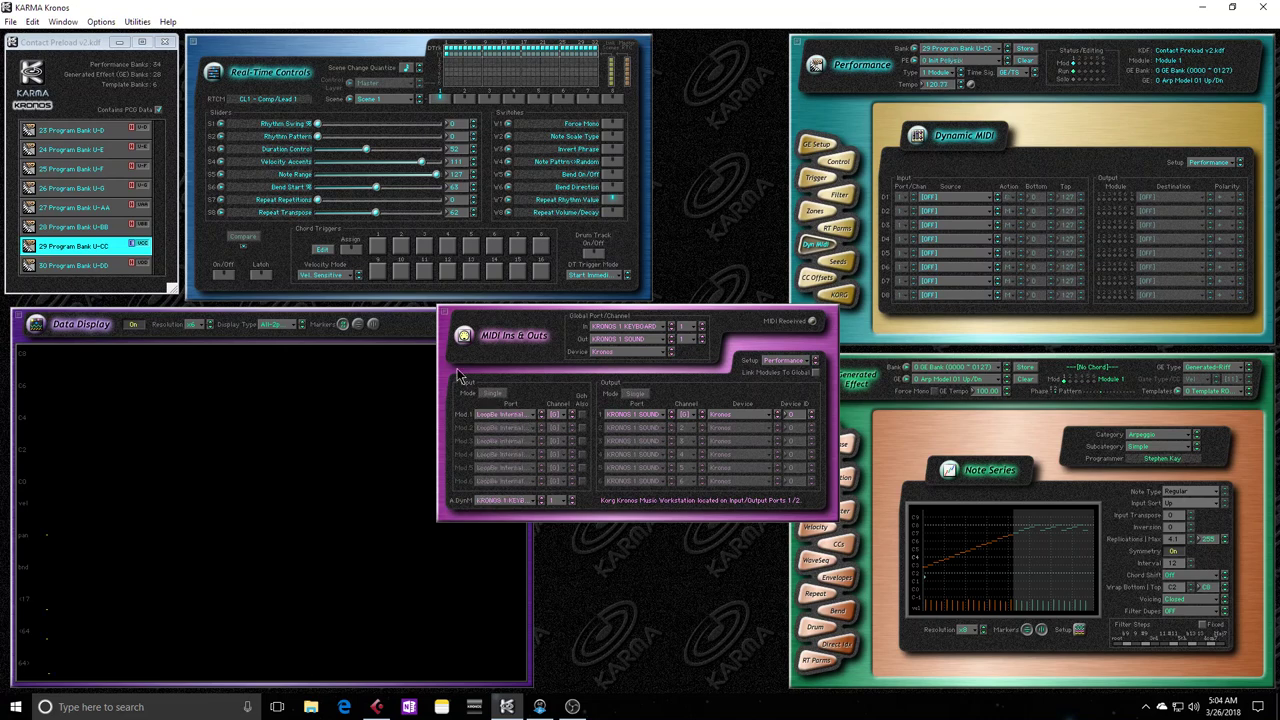
Use Copy Port Settings To All Performances from the MIDI Ins & Outs module, then save the KDF file.
{"action": "left_click", "coordinate": [463, 337]}
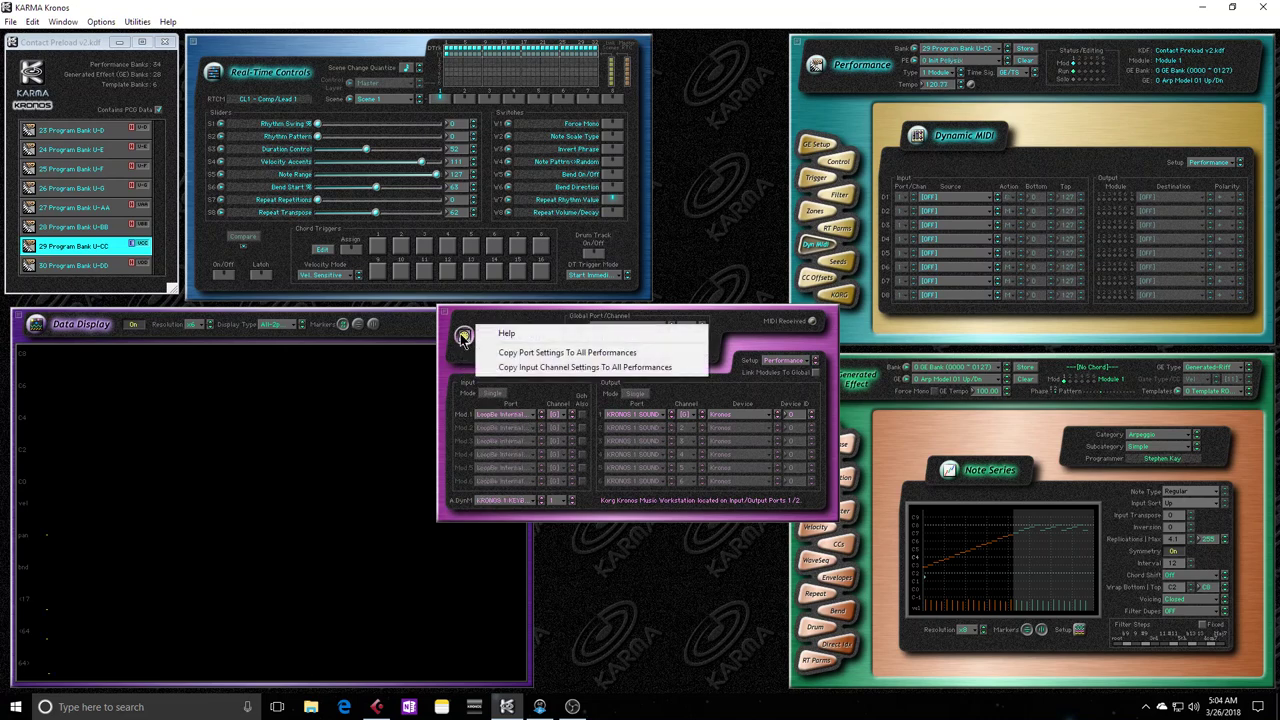
{"action": "left_click", "coordinate": [630, 357]}
{"action": "left_click", "coordinate": [10, 24]}
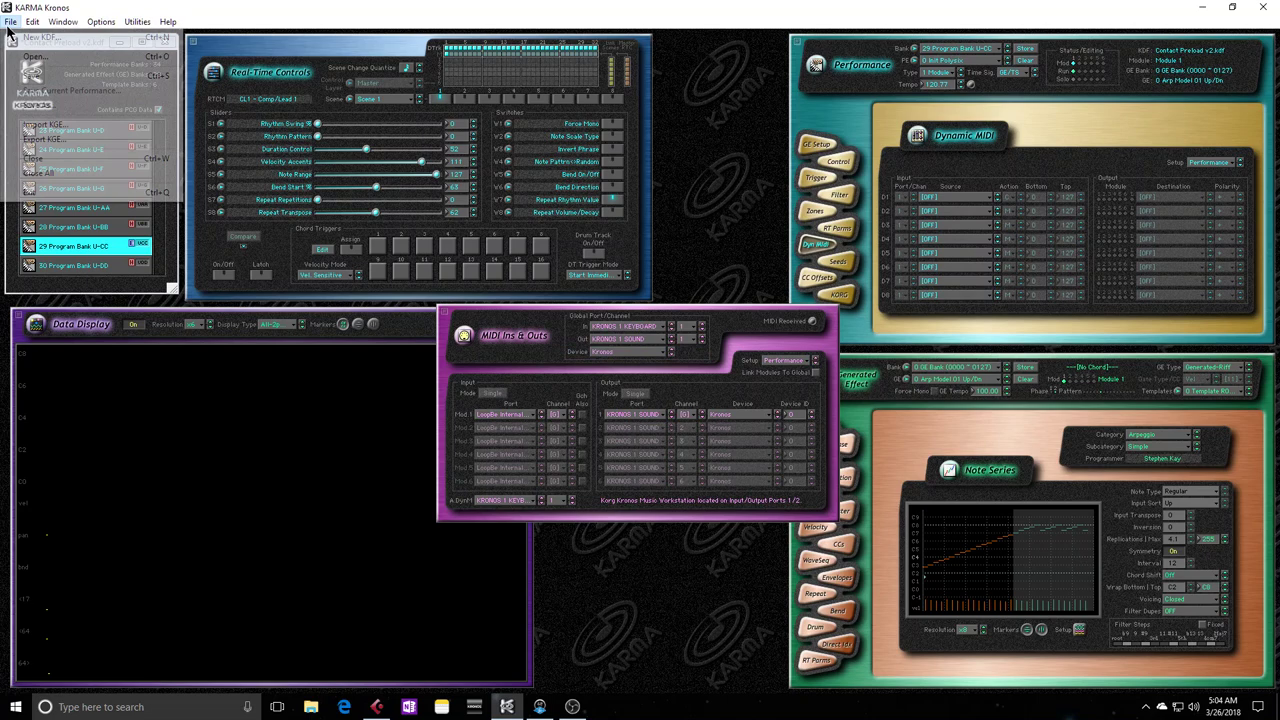
{"action": "left_click", "coordinate": [62, 85]}
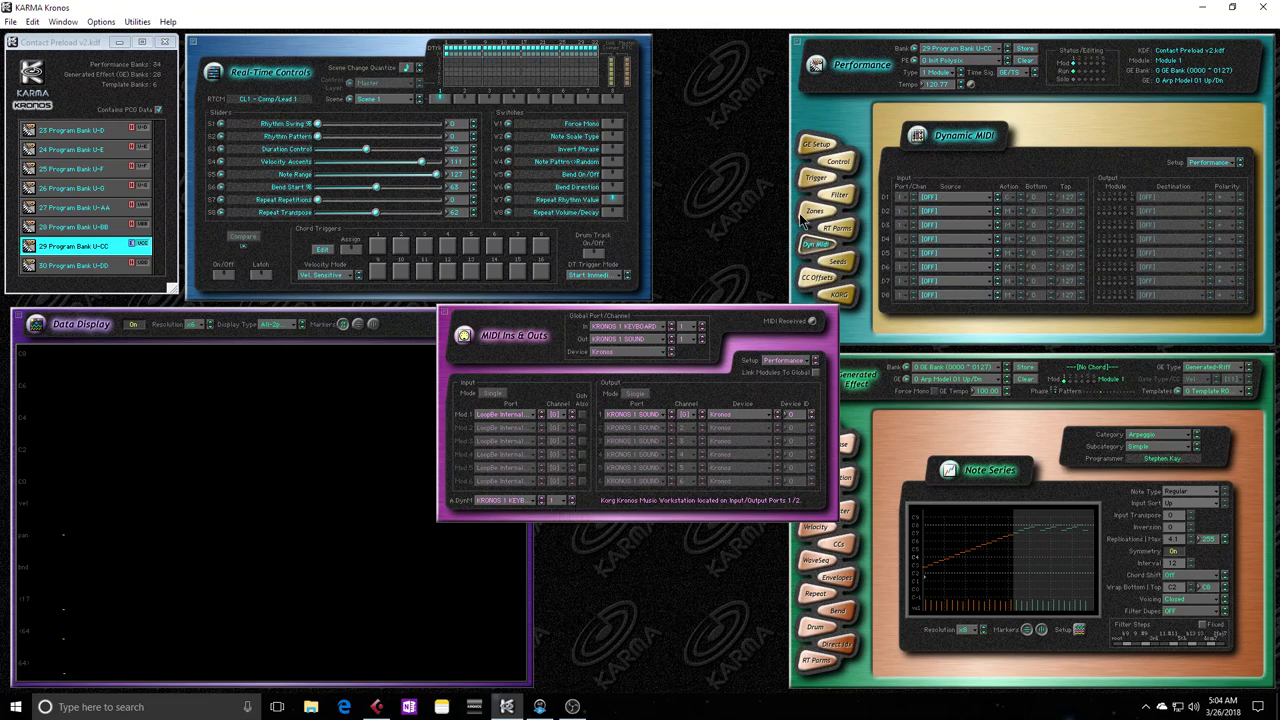
Show the GE Setup page, bring MIDI Ins & Outs forward, and open Edit > Preferences positioned lower down.
{"action": "left_click", "coordinate": [814, 146]}
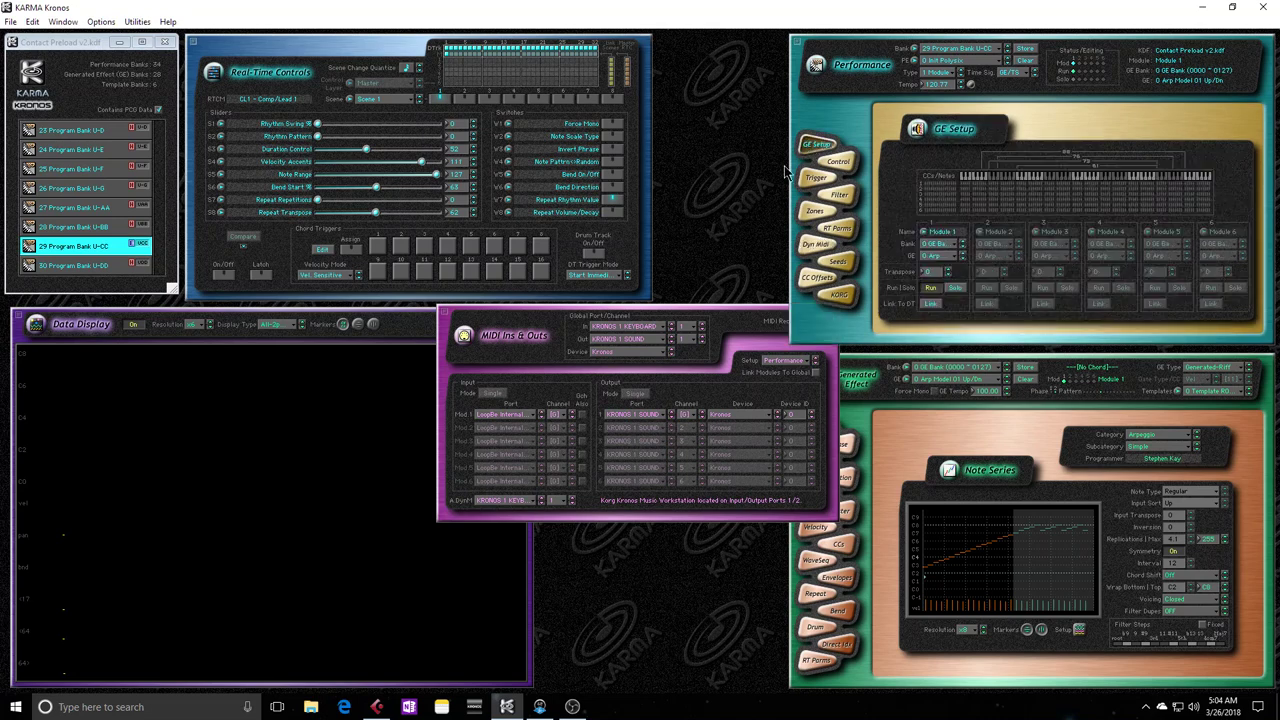
{"action": "left_click", "coordinate": [556, 330]}
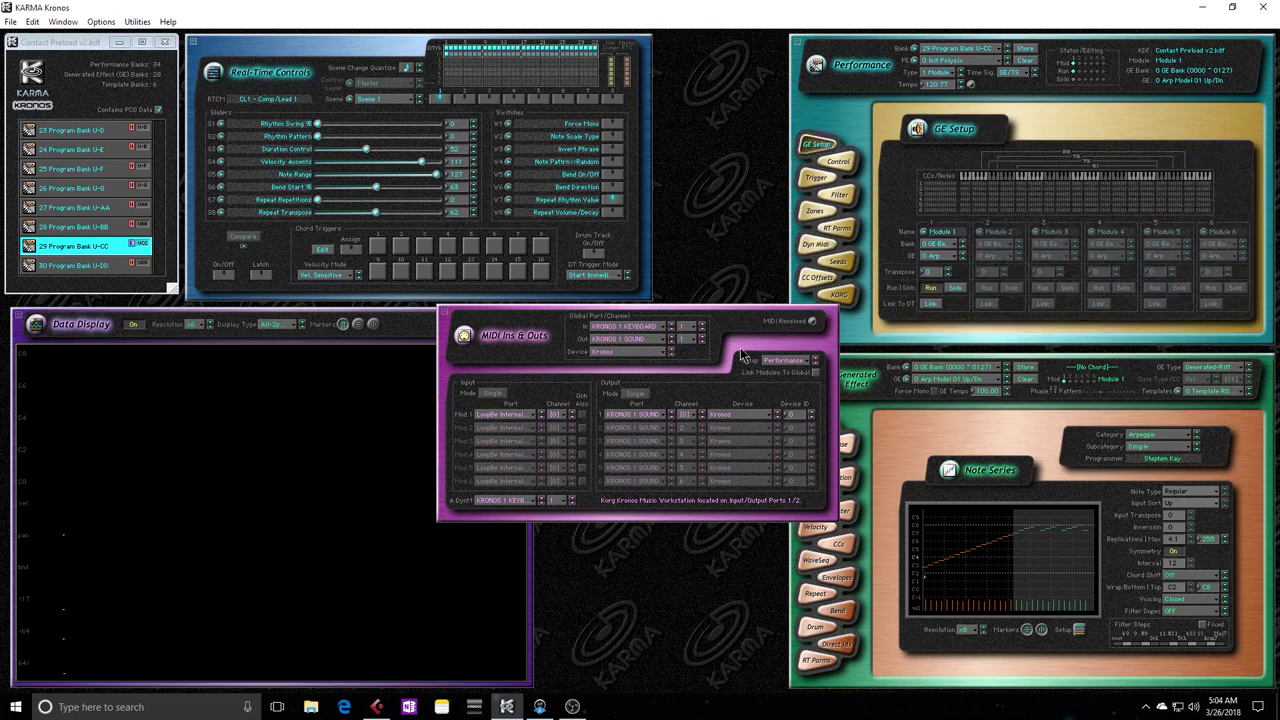
{"action": "left_click", "coordinate": [33, 22]}
{"action": "left_click", "coordinate": [64, 168]}
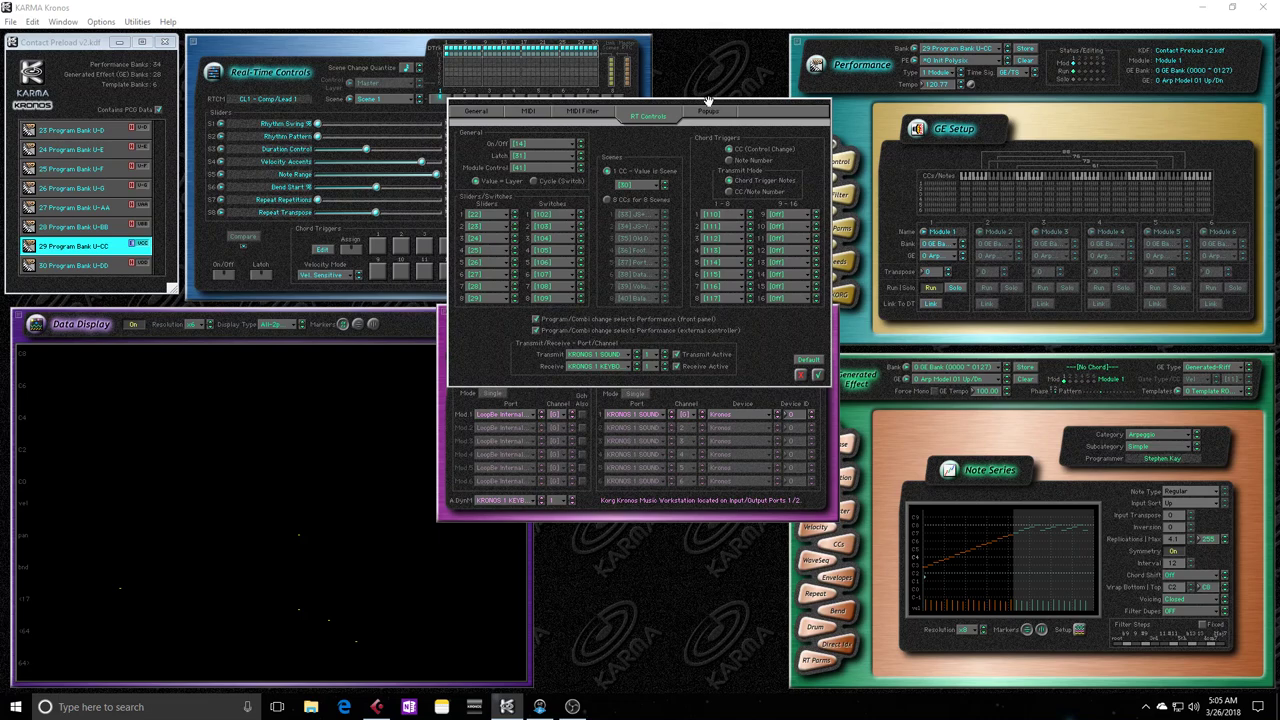
{"action": "left_click_drag", "start_coordinate": [706, 101], "coordinate": [655, 305]}
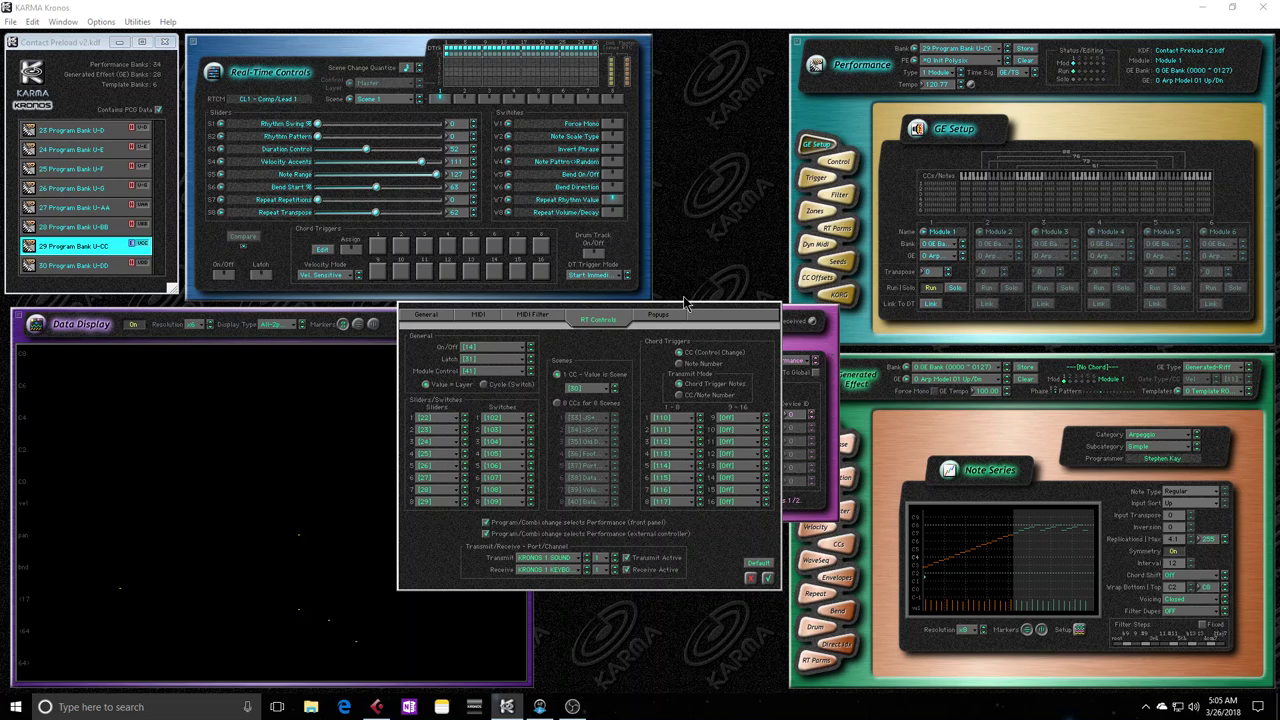
Drag the Preferences dialog down and left to expose the MIDI Ins & Outs port assignments.
{"action": "left_click_drag", "start_coordinate": [677, 303], "coordinate": [431, 353]}
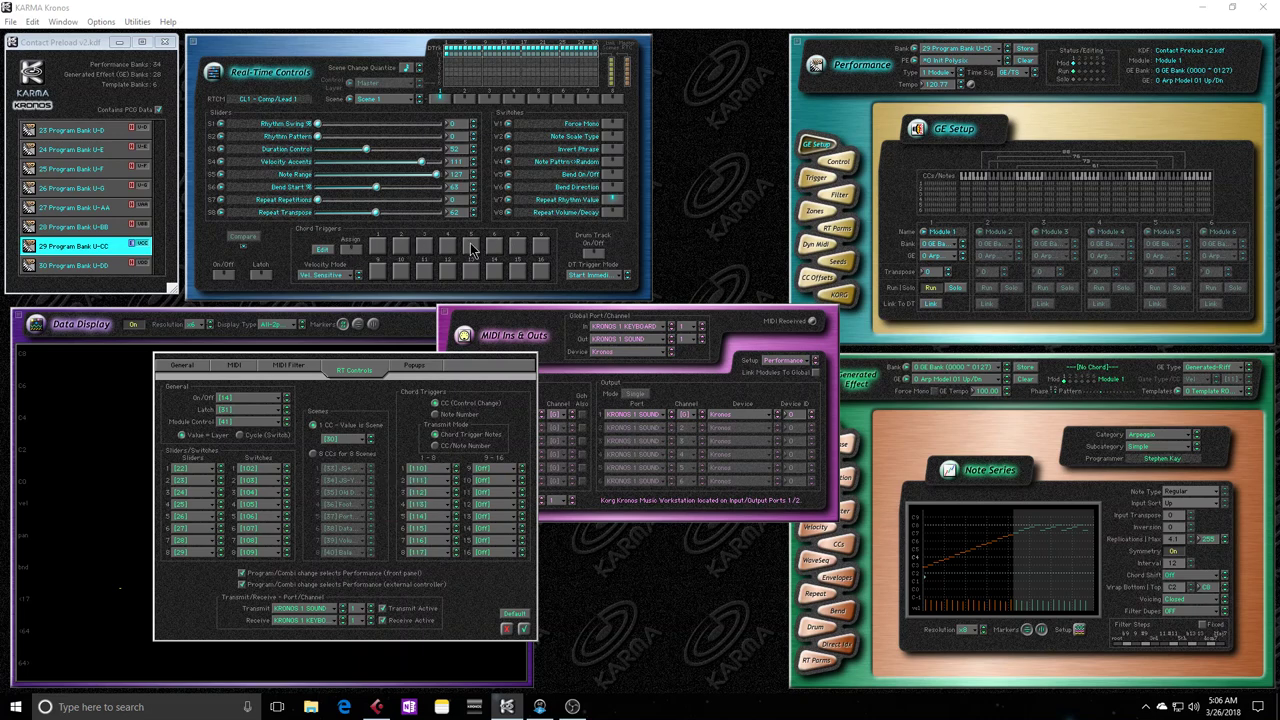
Confirm the preferences with OK, transmitting to KRONOS 1 SOUND and receiving from KRONOS 1 KEYBOARD.
{"action": "left_click", "coordinate": [522, 629]}
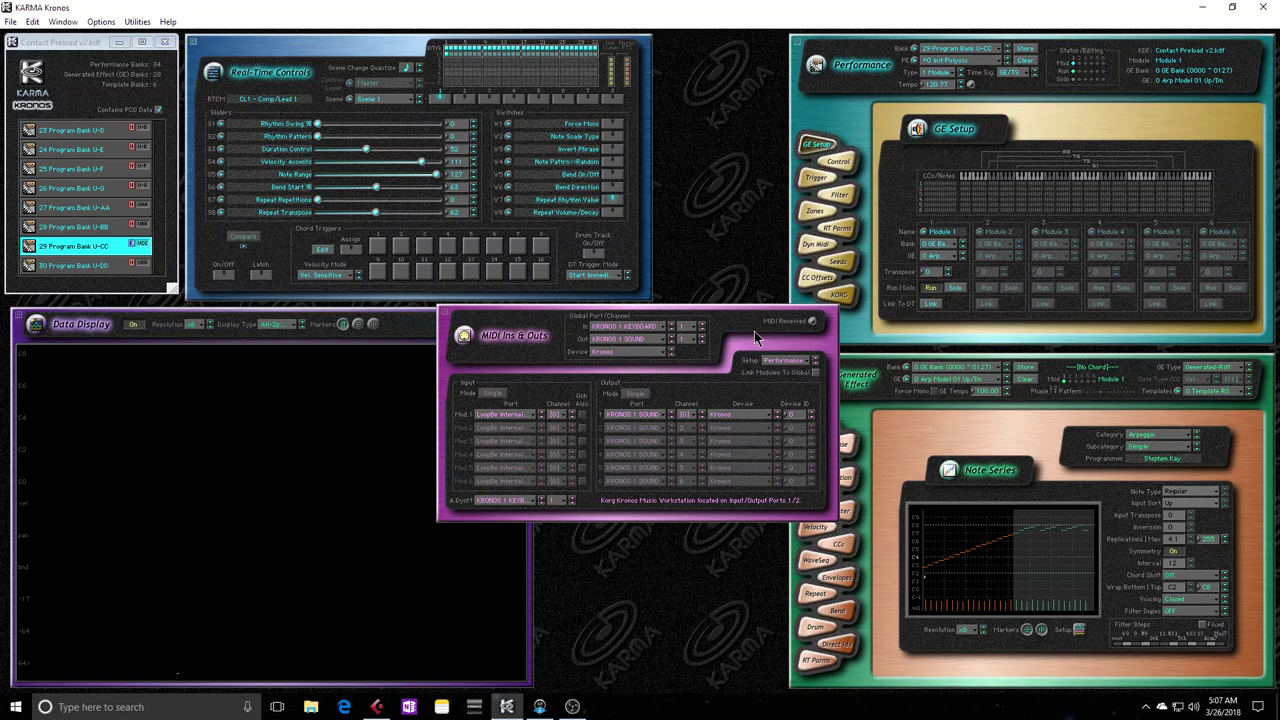
Close the MIDI Ins & Outs window, leaving the Data Display and Generated Effect windows visible.
{"action": "left_click", "coordinate": [444, 311]}
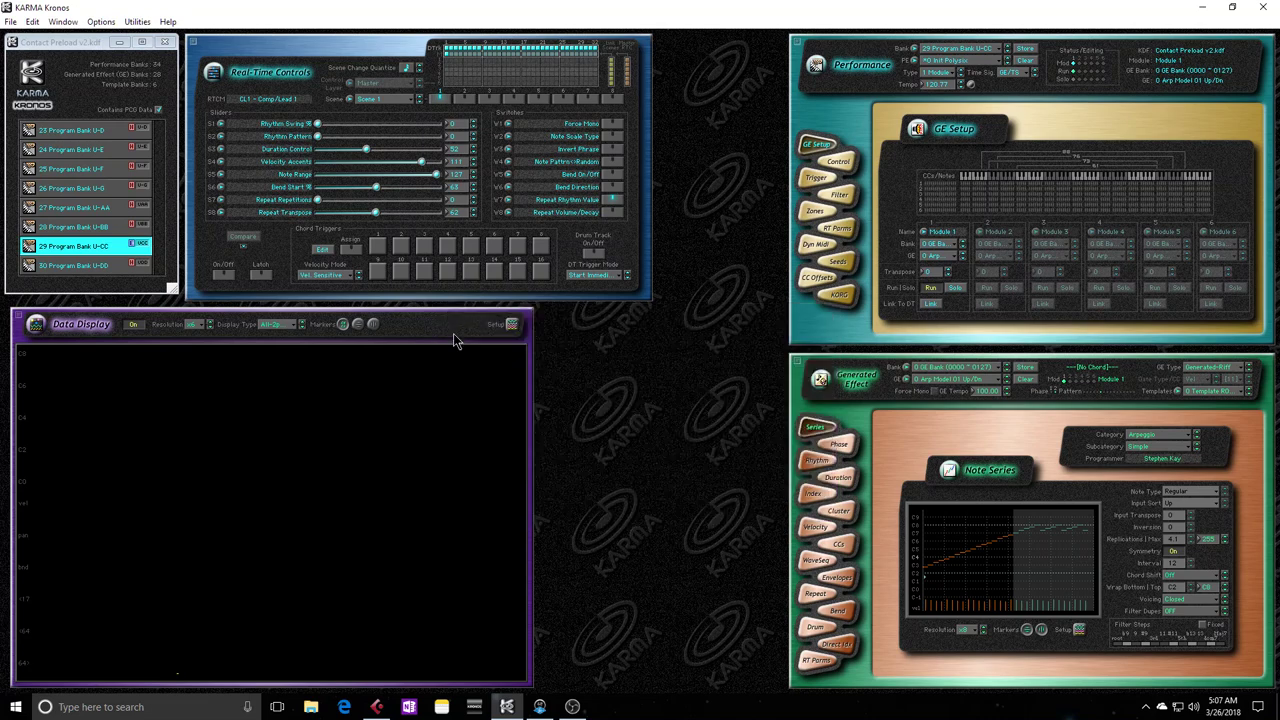